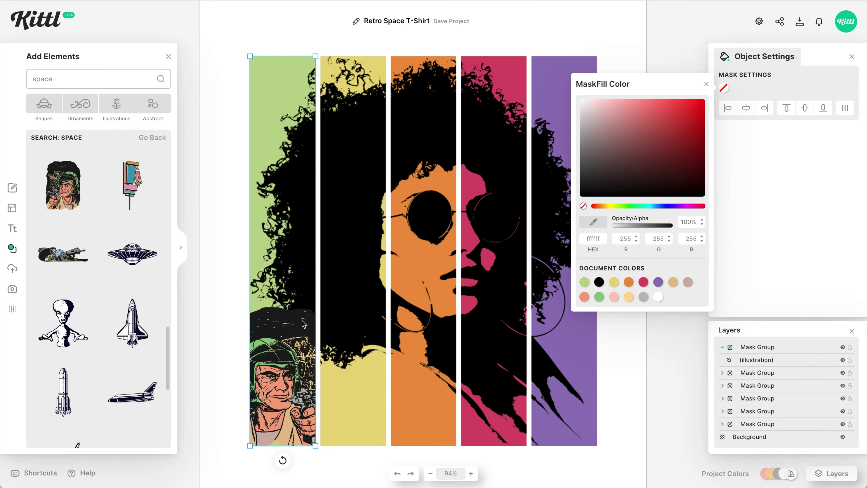
Step: Make the mauve, orange, green and pink fills of the soldier illustration in the green strip transparent
double_click(281, 332)
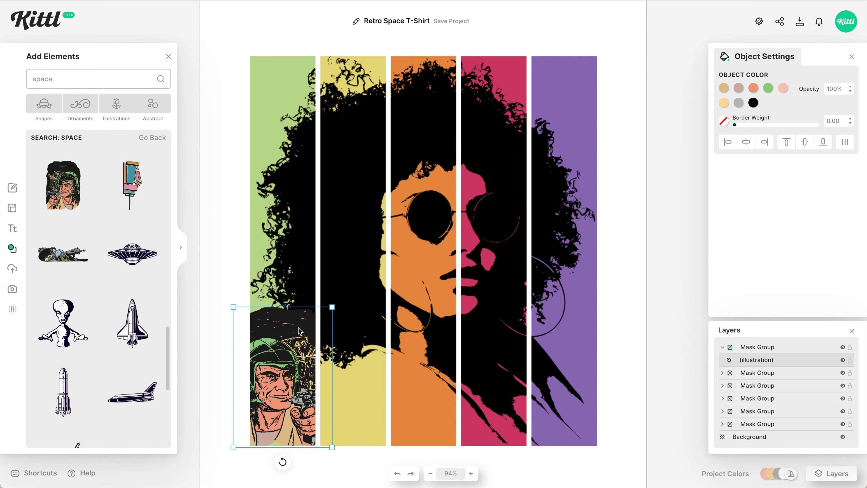
left_click(754, 103)
left_click(768, 87)
left_click(628, 206)
left_click(784, 88)
left_click(642, 206)
left_click(754, 88)
left_click(613, 206)
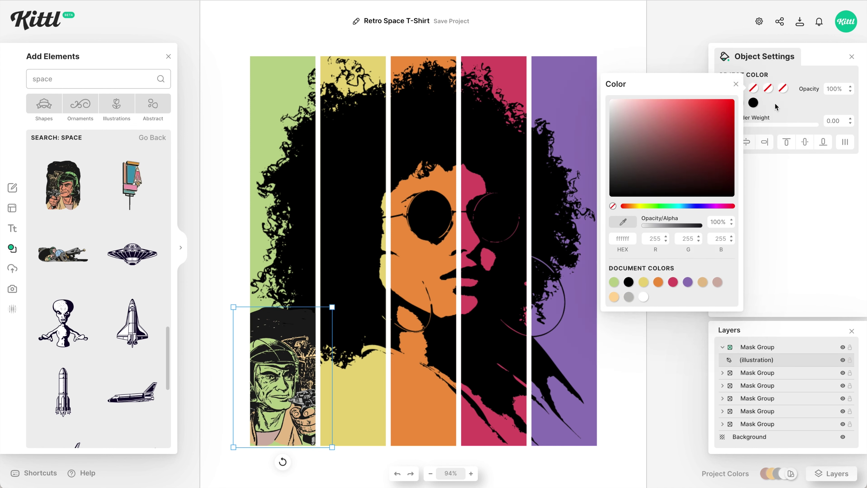
left_click(738, 88)
Step: Recolor the soldier illustration's yellow, gray and tan fills to the strip's light green
left_click(724, 103)
left_click(584, 220)
left_click(584, 297)
left_click(739, 102)
left_click(599, 296)
left_click(724, 88)
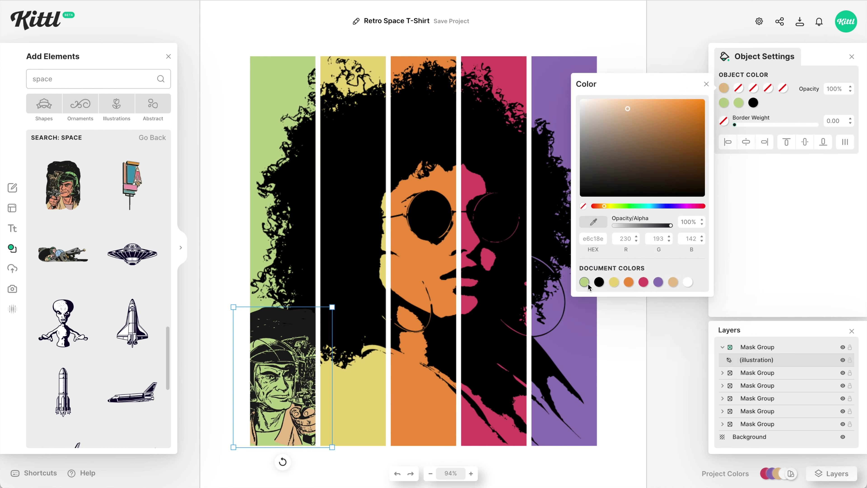
left_click(584, 282)
Step: Scale the soldier illustration down slightly and move it lower within the green strip
left_click_drag(332, 307, 321, 323)
mouse_move(297, 362)
left_mouse_down()
mouse_move(297, 383)
mouse_move(297, 375)
left_mouse_up()
left_click(610, 319)
Step: Release the mask of a duplicated yellow strip and delete the woman illustration freed from it
left_click(353, 392)
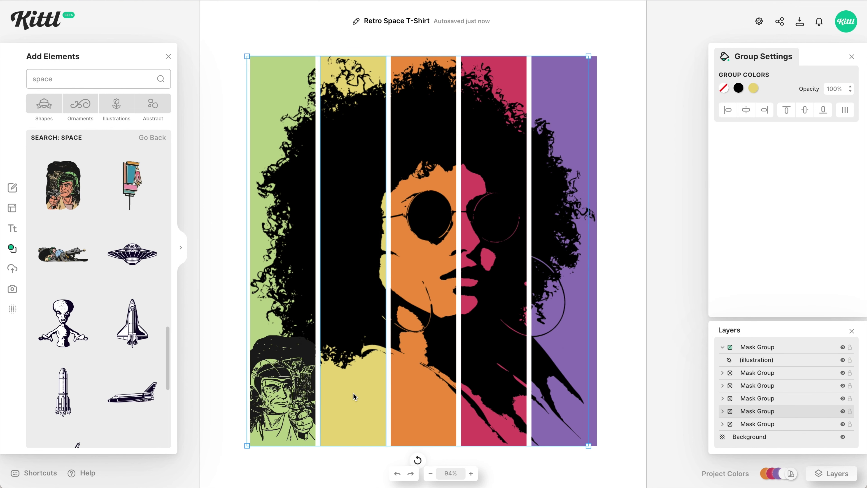
key("ctrl+v")
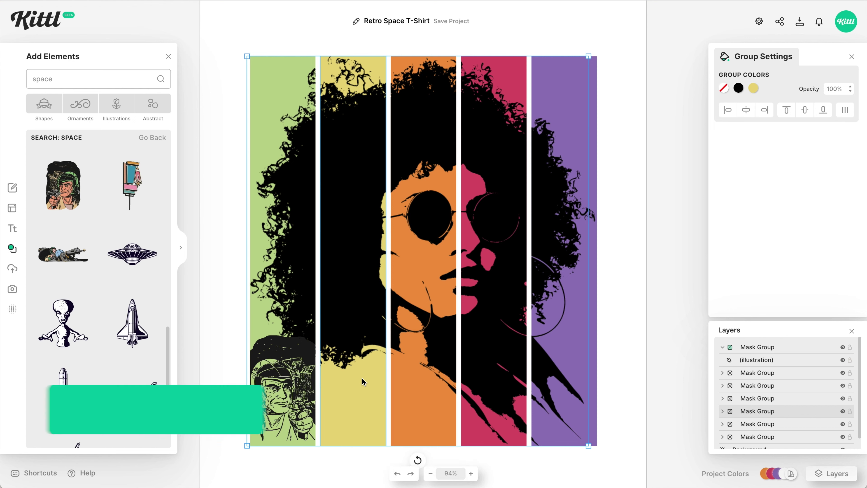
right_click(363, 382)
left_click(398, 423)
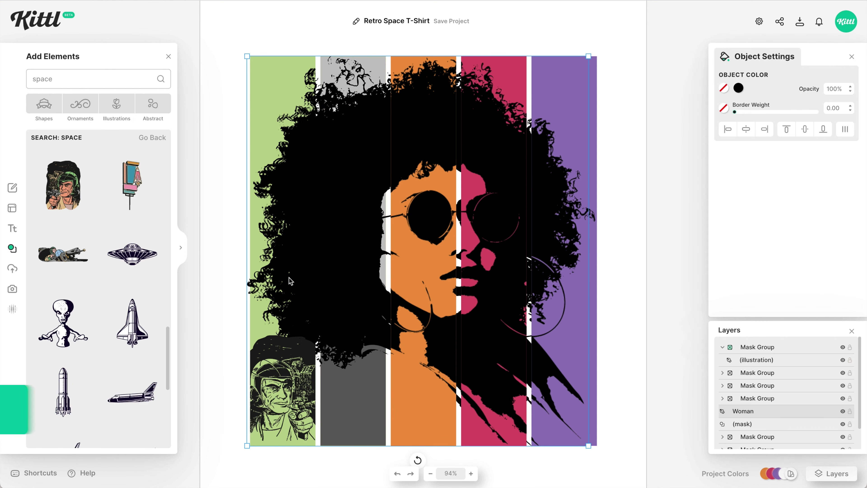
key("Delete")
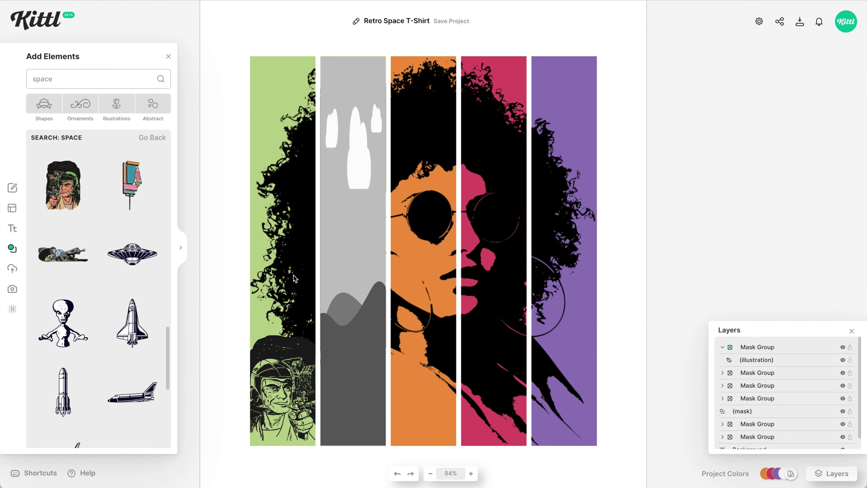
Step: Fit the astronaut illustration into the bottom of the yellow strip, with its outlines set to black
scroll(92, 254, "down", 15)
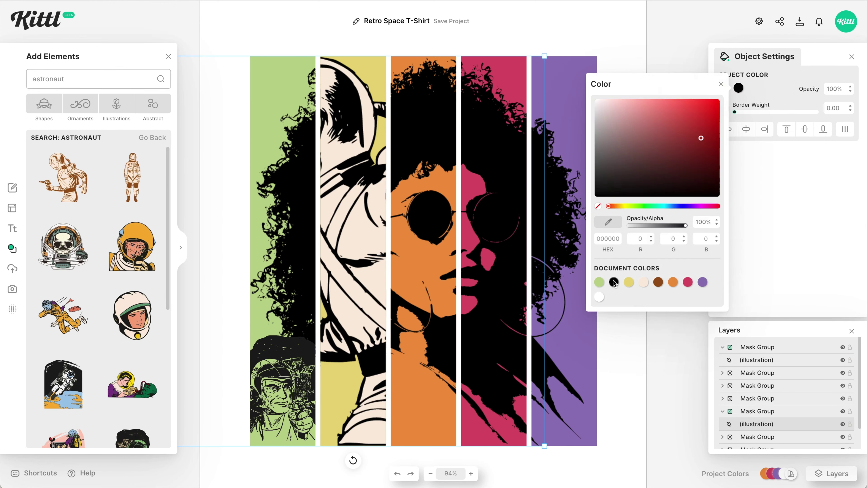
left_click(614, 282)
left_click_drag(545, 445, 406, 304)
left_click_drag(375, 259, 376, 424)
left_click_drag(398, 423, 416, 362)
left_click_drag(372, 423, 349, 419)
left_click_drag(304, 388, 277, 405)
left_click_drag(370, 355, 362, 366)
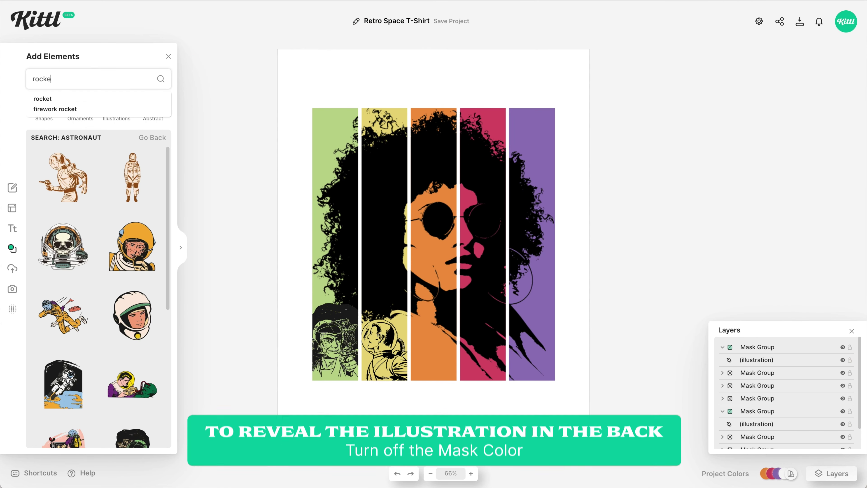
Step: Search the elements for rocket and add the upright white-and-red rocket illustration to the purple strip
type("t")
key("Return")
left_click(544, 290)
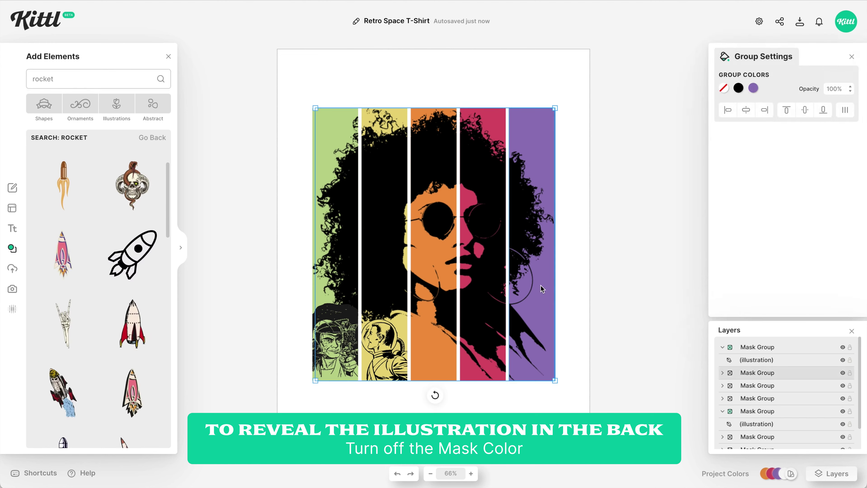
left_click(132, 330)
Step: Recolor the first five object colors of the rocket to the strip's purple
left_click(724, 87)
left_click(659, 282)
left_click(738, 88)
left_click(675, 283)
left_click(754, 88)
left_click(688, 282)
left_click(769, 88)
left_click(703, 283)
left_click(783, 88)
left_click(717, 282)
Step: Fit the scaled-down rocket into the bottom of the purple strip, with the mask color turned off
left_click_drag(602, 380, 507, 292)
left_click(550, 236)
left_click(724, 88)
left_click(608, 266)
double_click(522, 325)
left_click_drag(522, 325, 538, 328)
left_click(591, 334)
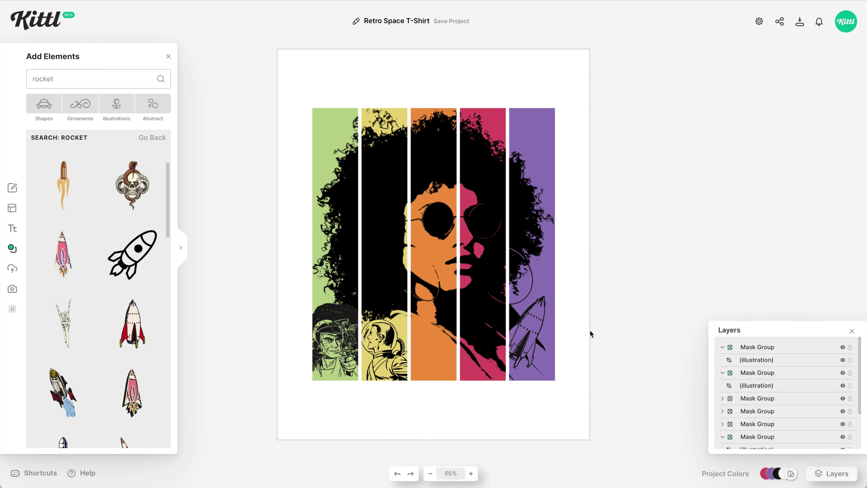
Step: Add the tilted rocket illustration with the blue exhaust and move it beside the artwork
scroll(65, 393, "up", 1)
left_click(63, 408)
key("super+plus")
left_click_drag(472, 316, 501, 370)
left_click_drag(448, 272, 196, 290)
Step: Combine all the masked strips into one locked group named Woman
left_click_drag(655, 429, 600, 73)
key("ctrl+a")
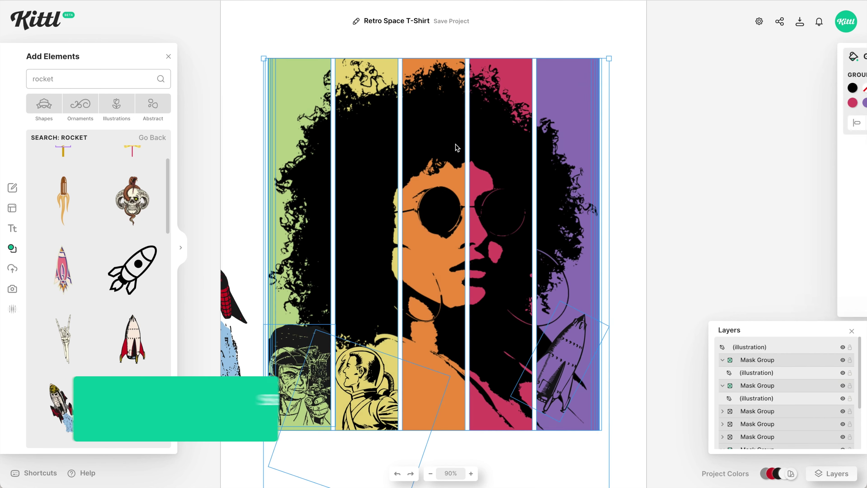
key("ctrl+g")
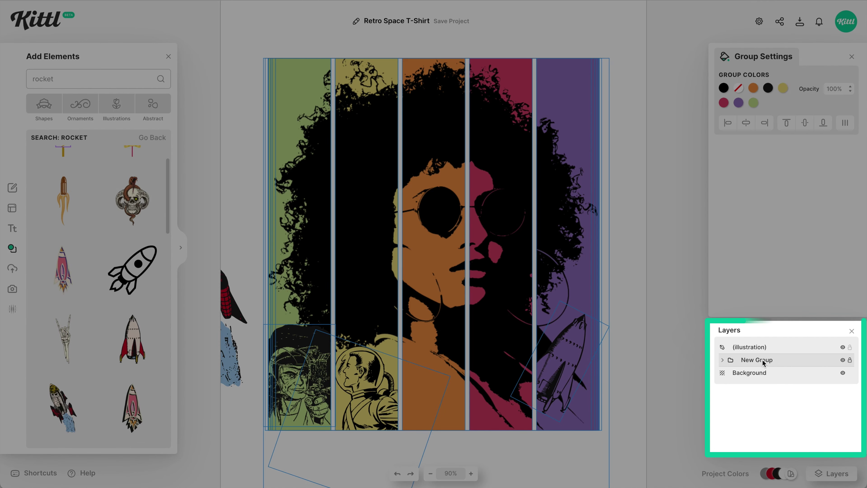
double_click(764, 362)
type("Woman")
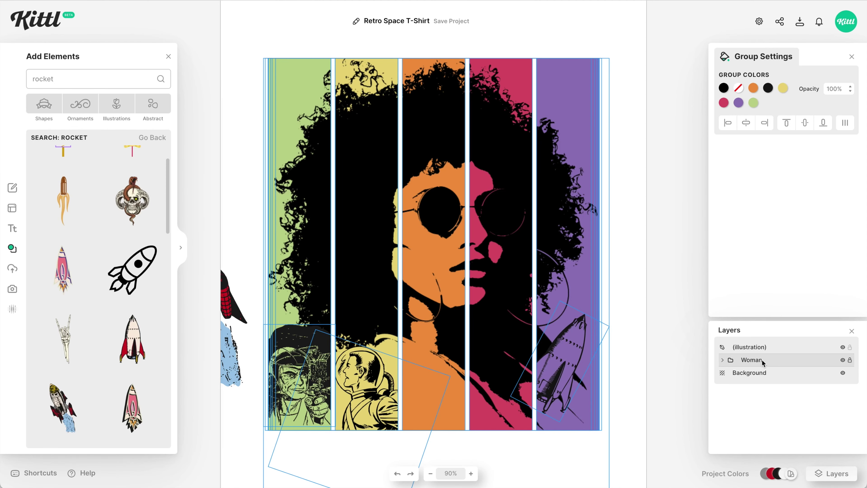
left_click(638, 337)
Step: Move the second rocket onto the middle of the artwork and recolor its olive and light orange fills to the strip's yellow
left_click(224, 330)
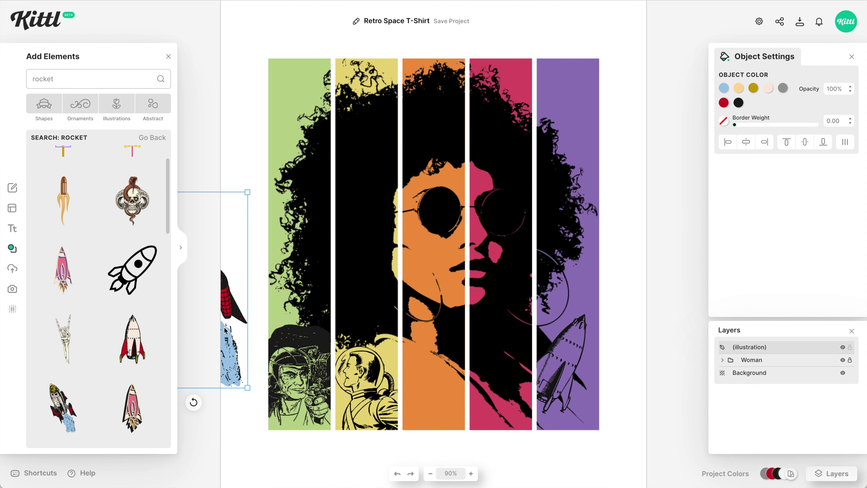
left_click_drag(224, 334, 444, 349)
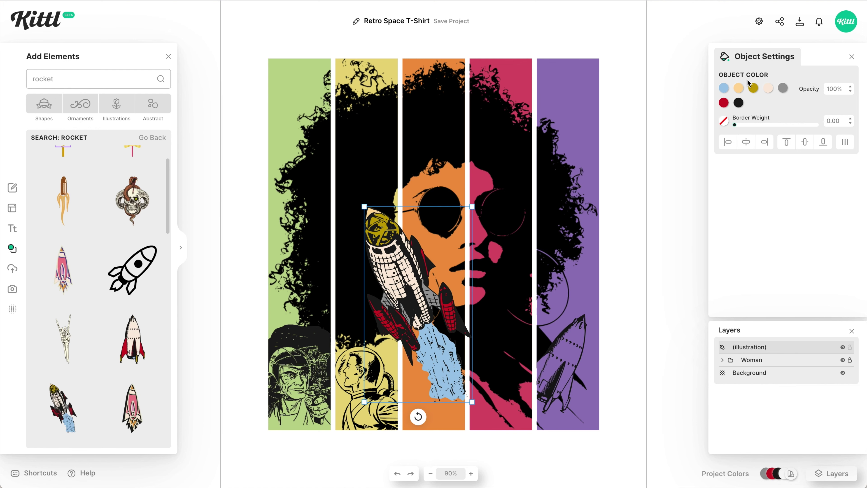
left_click(754, 88)
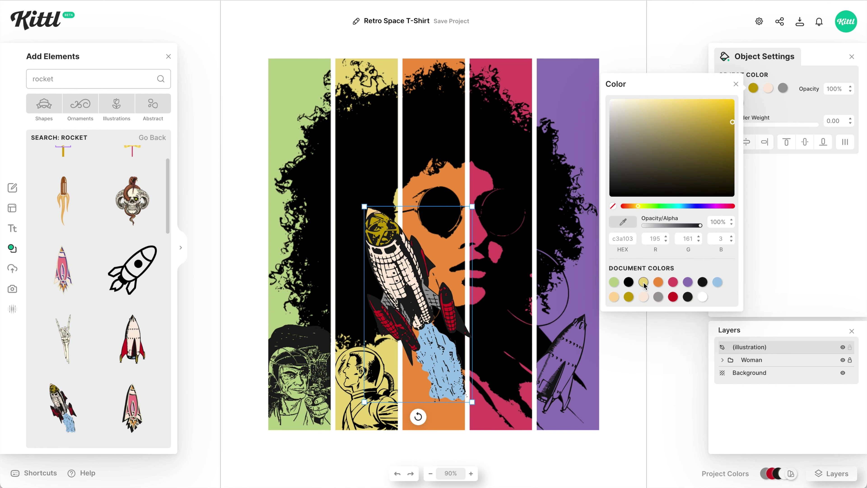
left_click(760, 170)
left_click(738, 90)
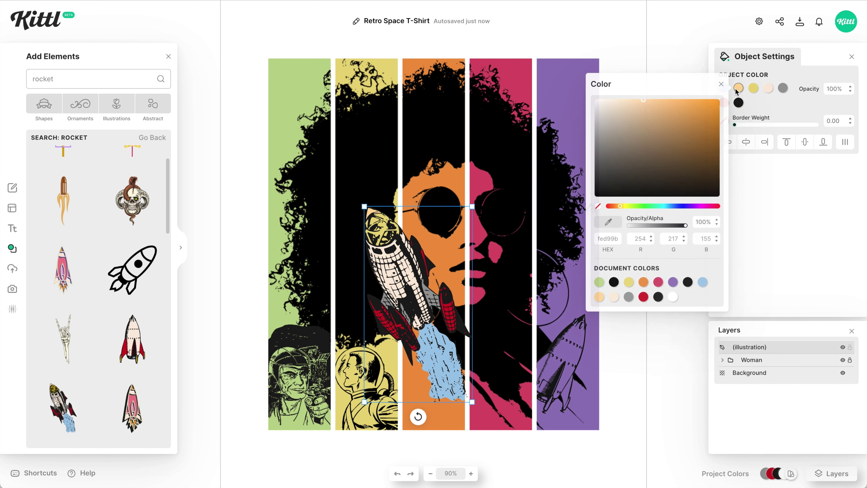
left_click(629, 284)
left_click(771, 164)
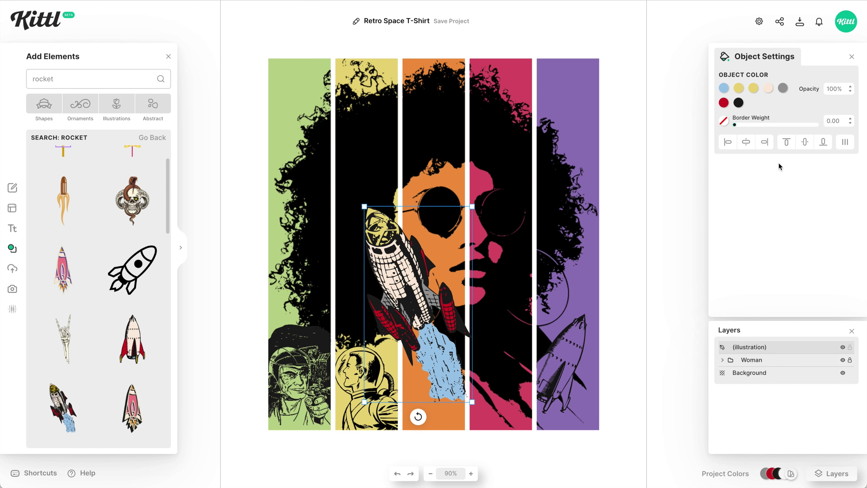
Step: Make the second rocket's blue exhaust transparent and recolor its cream, gray and red fills to the strip's yellow
left_click(722, 90)
left_click(614, 282)
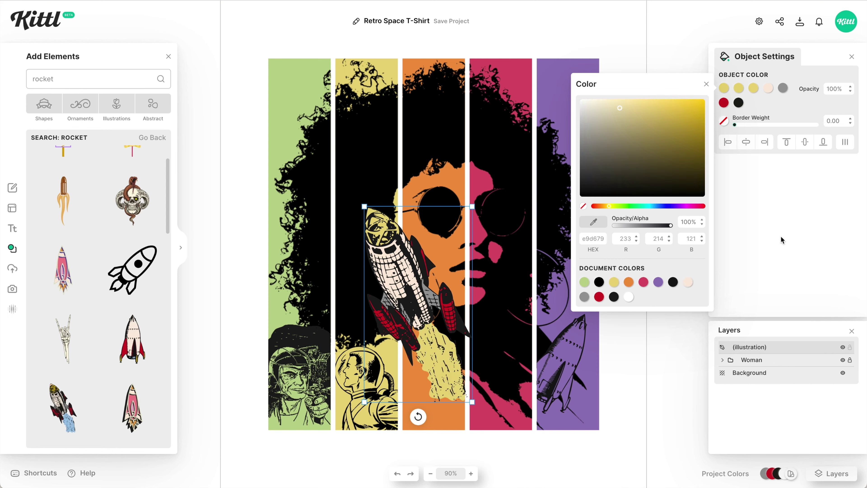
left_click(582, 205)
left_click(768, 88)
left_click(658, 282)
left_click(783, 88)
left_click(674, 282)
left_click(724, 103)
left_click(614, 297)
Step: Shift the second rocket slightly down toward the yellow strip and rotate it slightly counterclockwise
left_click_drag(410, 287, 394, 302)
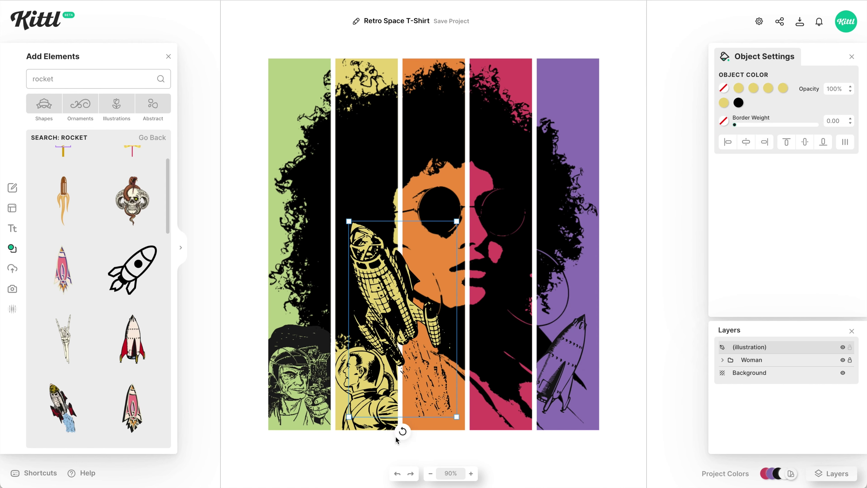
left_click_drag(400, 434, 415, 431)
left_click(644, 317)
Step: Find a distressed star among the star elements and place it, in the strip's orange, on the sunglasses lens in the orange strip
triple_click(89, 79)
type("star")
key("Return")
scroll(66, 348, "down", 10)
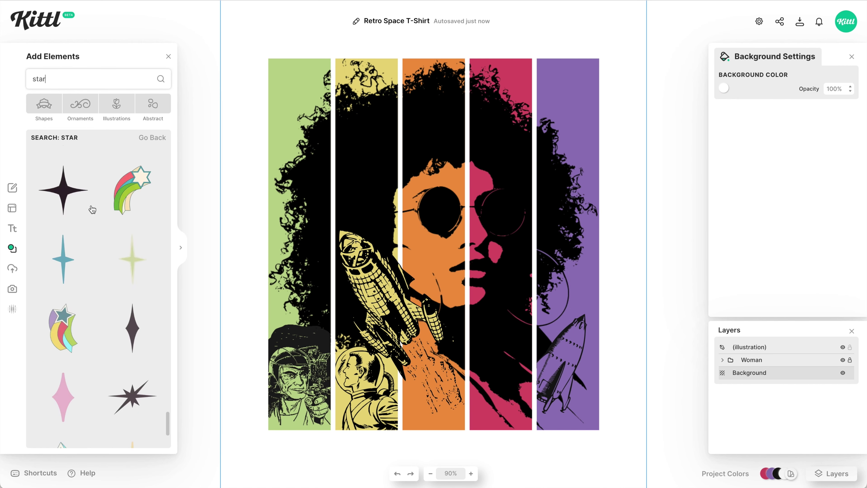
left_click(64, 343)
left_click_drag(362, 172, 409, 220)
left_click(724, 88)
left_click(628, 285)
left_click_drag(437, 261, 455, 228)
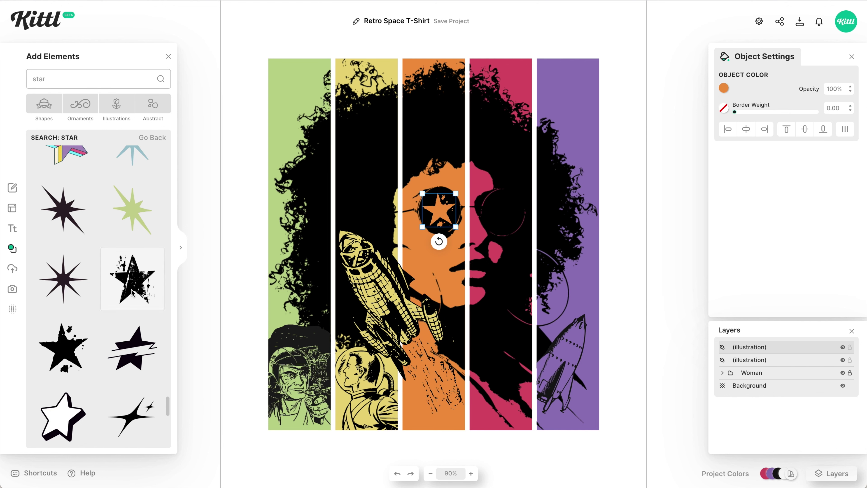
Step: Place a splattered star in the strip's crimson on the other sunglasses lens, scaled down and slightly rotated
left_click(132, 278)
left_click_drag(369, 173, 454, 267)
left_click(724, 88)
left_click_drag(481, 296, 512, 226)
left_click(644, 282)
left_click_drag(496, 242, 498, 242)
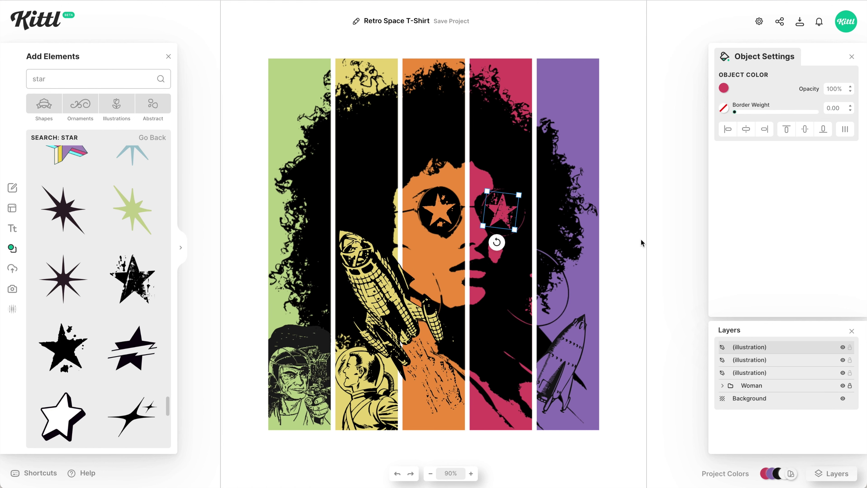
left_click(668, 272)
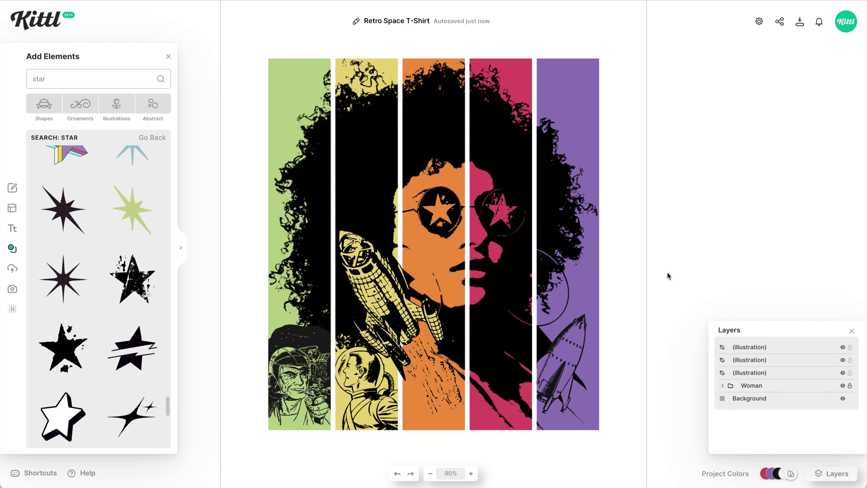
Step: Add a headline text above the artwork and move the strips with their illustrations down to make room
key("t")
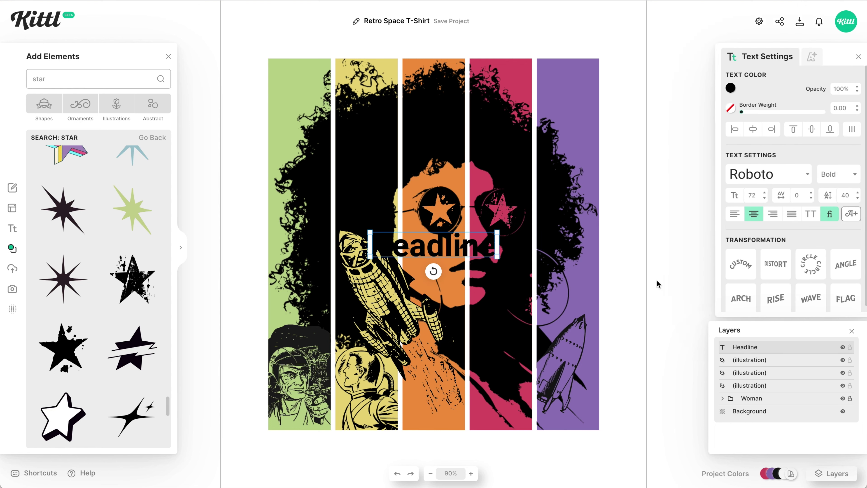
scroll(409, 116, "down", 5)
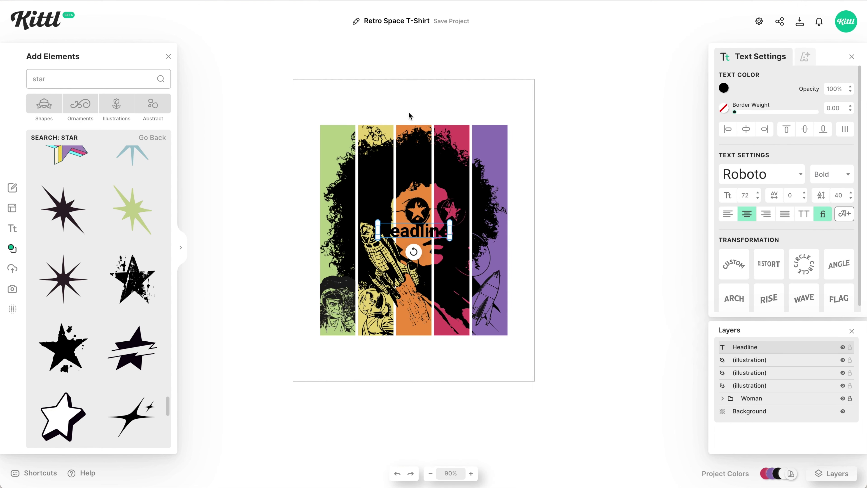
left_click_drag(418, 230, 433, 116)
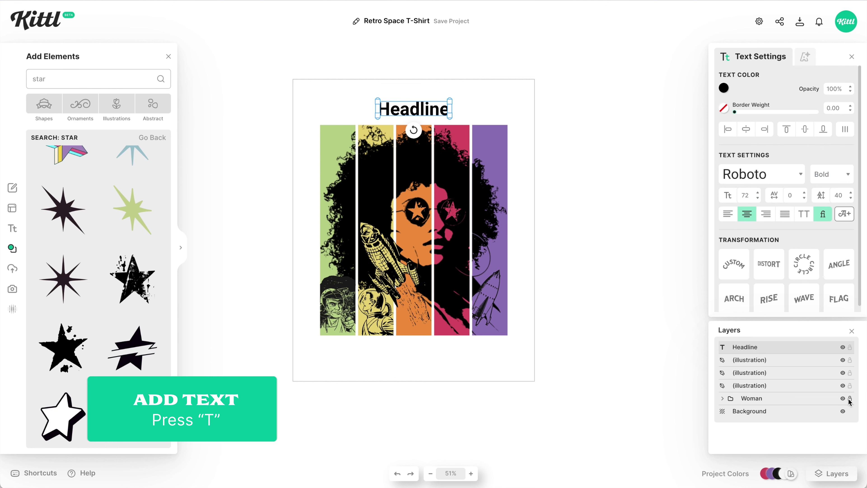
left_click_drag(568, 380, 314, 168)
left_click_drag(425, 176, 430, 194)
Step: Change the headline text to Cosmic and set its typeface to Sunship
double_click(416, 109)
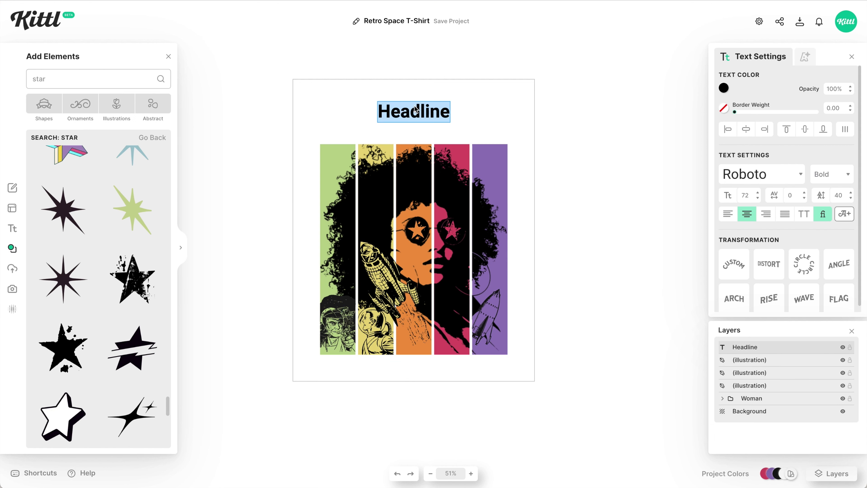
type("Cosmic")
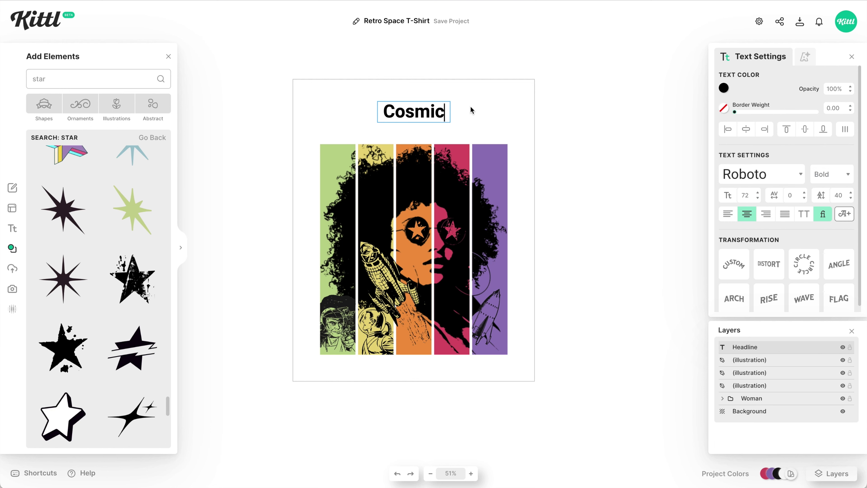
scroll(473, 111, "up", 2)
key("super+0")
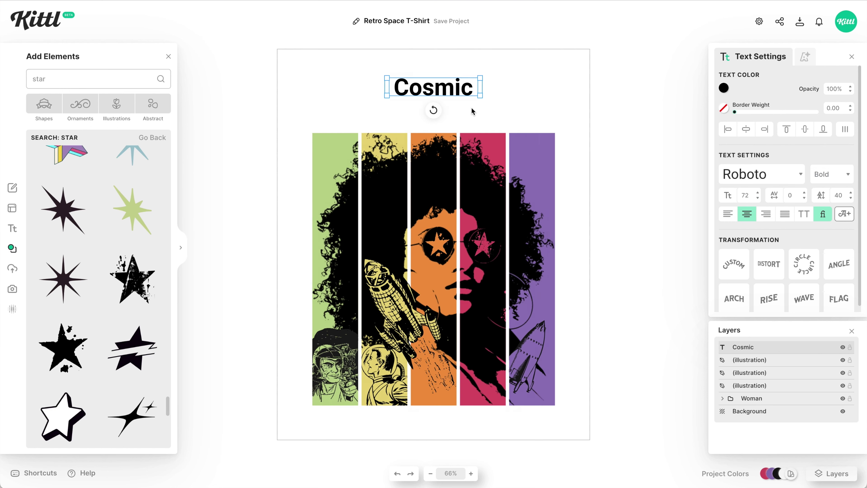
left_click(734, 176)
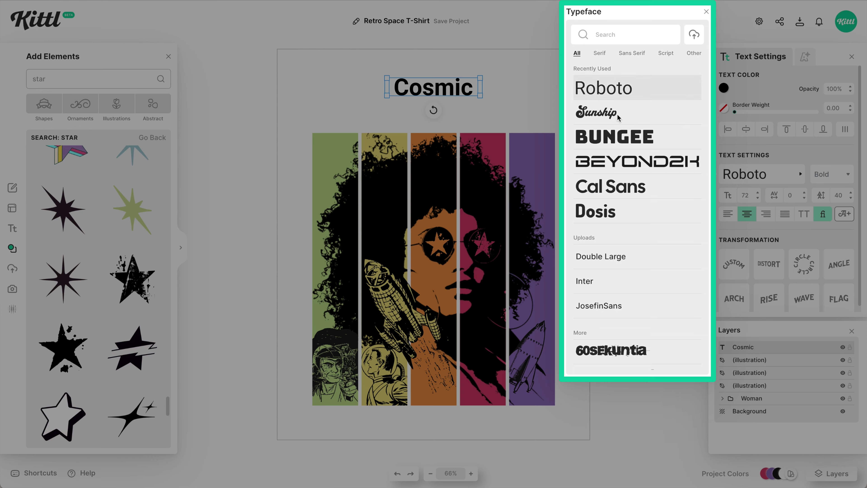
left_click(601, 112)
left_click_drag(479, 106, 493, 107)
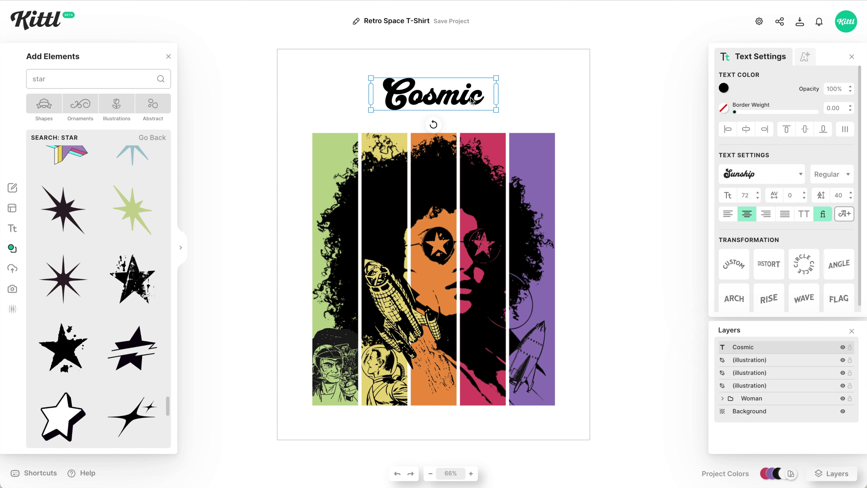
Step: Duplicate the Cosmic text just below the original and change the copy to Journey
left_click_drag(472, 99, 449, 127)
double_click(448, 127)
key("BackSpace")
type("Journey")
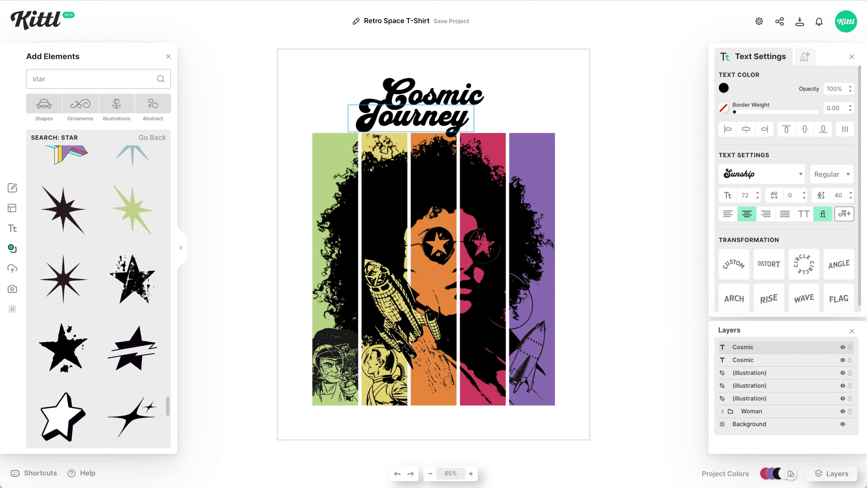
Step: Replace the letter y at the end of Journey with an alternate y from the Sunship glyphs
left_click(846, 216)
left_click(640, 44)
type("y")
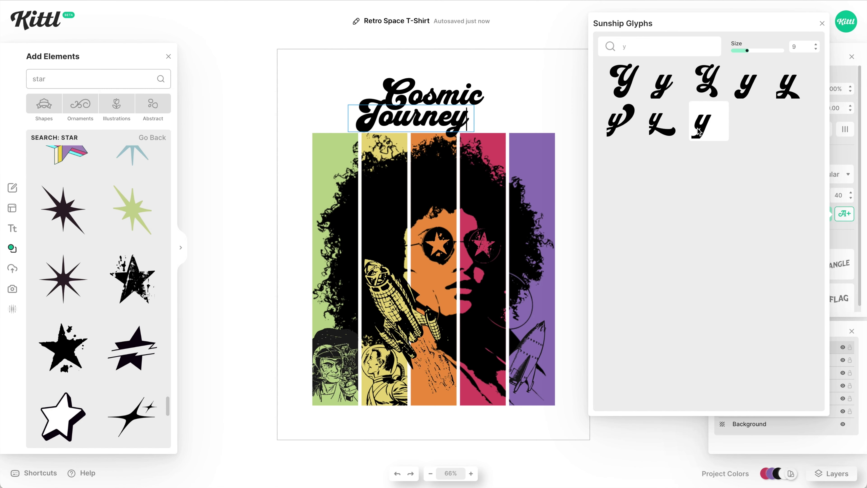
left_click(699, 132)
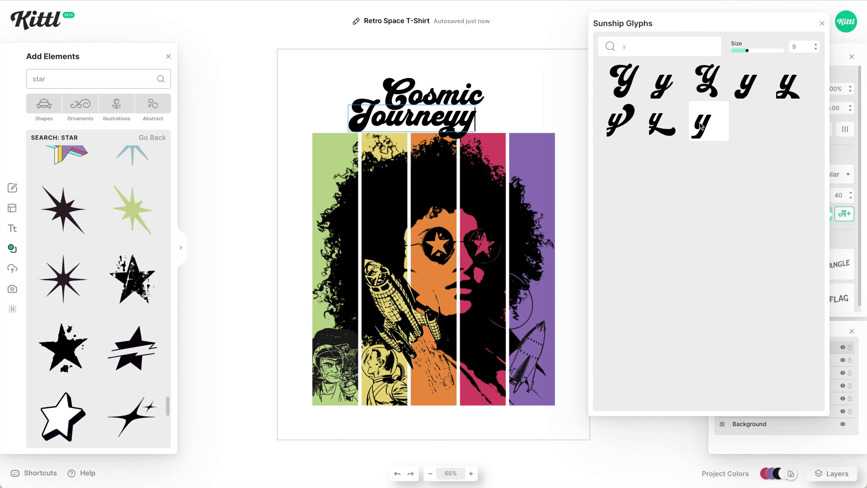
left_click(471, 128)
key("BackSpace")
key("BackSpace")
left_click(546, 109)
left_click(420, 120)
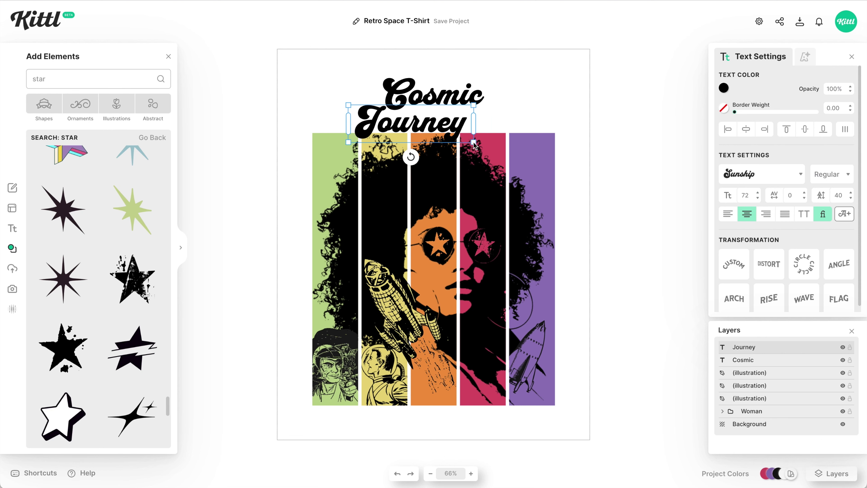
Step: Enlarge Journey so it spans the strips beneath Cosmic, and recolor both words in the strips' yellow
left_click_drag(474, 140, 523, 161)
left_click_drag(413, 137, 439, 133)
left_click(724, 88)
left_click(614, 282)
left_click_drag(433, 96, 439, 105)
left_click(724, 88)
left_click(614, 282)
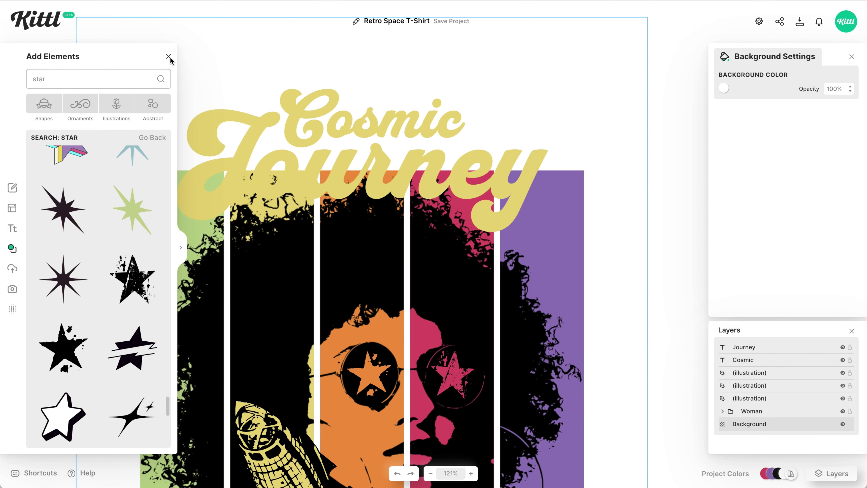
Step: Add a black block shadow to the Journey text
left_click(168, 57)
left_click(492, 191)
left_click(806, 57)
left_click(804, 97)
left_click(849, 127)
left_click(726, 322)
Step: Add a matching black block shadow to the Cosmic text and adjust its outline width
left_click(372, 118)
left_click(805, 57)
left_click(804, 99)
left_click_drag(726, 209, 727, 209)
left_click(849, 126)
left_click(726, 321)
left_click(598, 244)
left_click(851, 202)
left_click(598, 147)
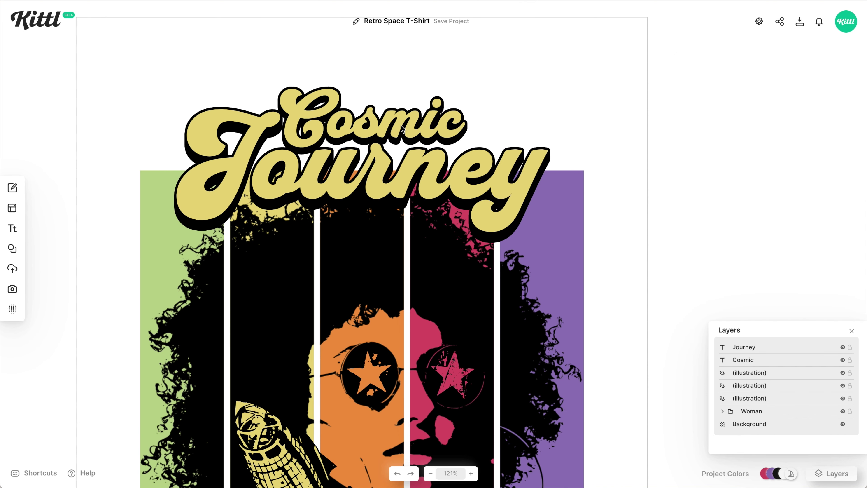
Step: Enlarge Cosmic to size 90 and nestle it against the upper edge of Journey
left_click_drag(379, 113, 386, 115)
left_click_drag(494, 91, 522, 85)
left_click_drag(475, 128, 487, 124)
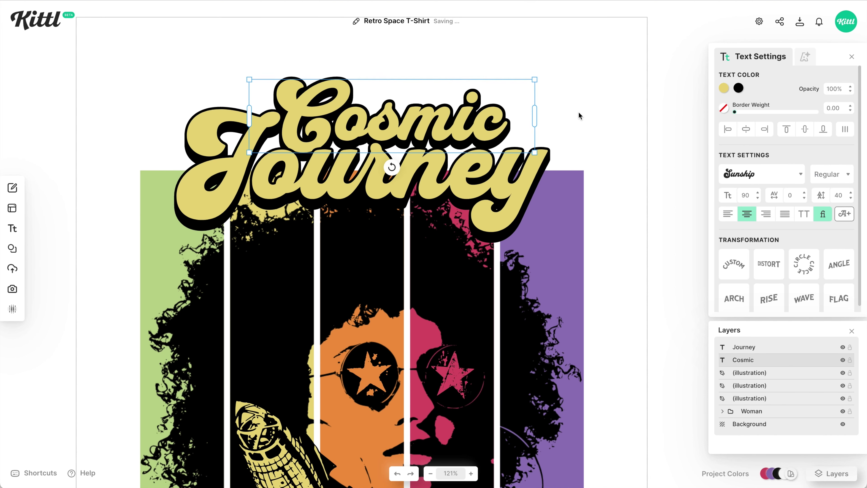
left_click(579, 112)
Step: Duplicate Journey and give the copy behind it an orange block shadow with a wider outline and adjusted offset
left_click(499, 141)
key("ctrl+d")
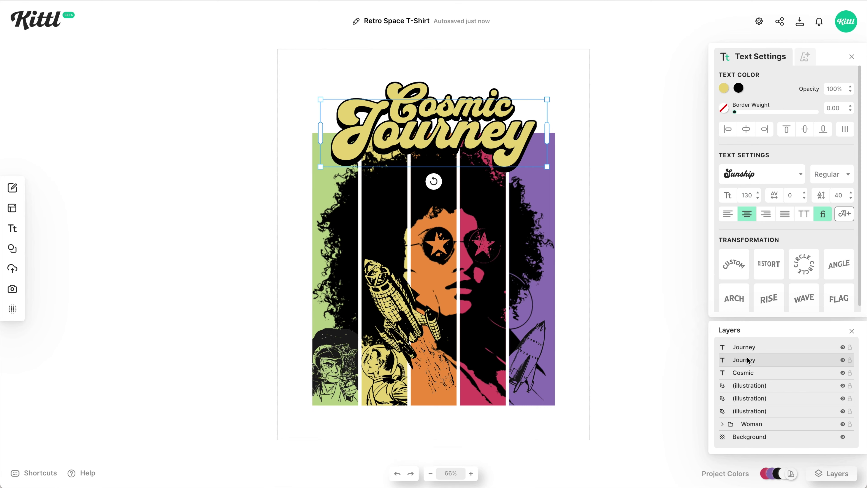
left_click(748, 360)
left_click(805, 57)
scroll(479, 140, "up", 6)
scroll(479, 141, "up", 1)
left_click_drag(726, 209, 730, 208)
left_click(851, 144)
left_click(849, 126)
left_click(763, 321)
left_click(842, 146)
key("Down")
key("Down")
key("Down")
key("Down")
key("Down")
Step: Duplicate the orange-shadowed Journey and give the rear copy a crimson block shadow with offset 15
key("ctrl+d")
left_click(767, 374)
left_click(805, 58)
left_click(850, 129)
left_click(783, 322)
left_click(834, 145)
key("Up")
key("Up")
key("Up")
key("Up")
key("Up")
Step: Duplicate the crimson-shadowed Journey and give the rear copy a purple block shadow with offset 20
key("ctrl+d")
left_click(765, 387)
left_click(740, 89)
left_click(673, 282)
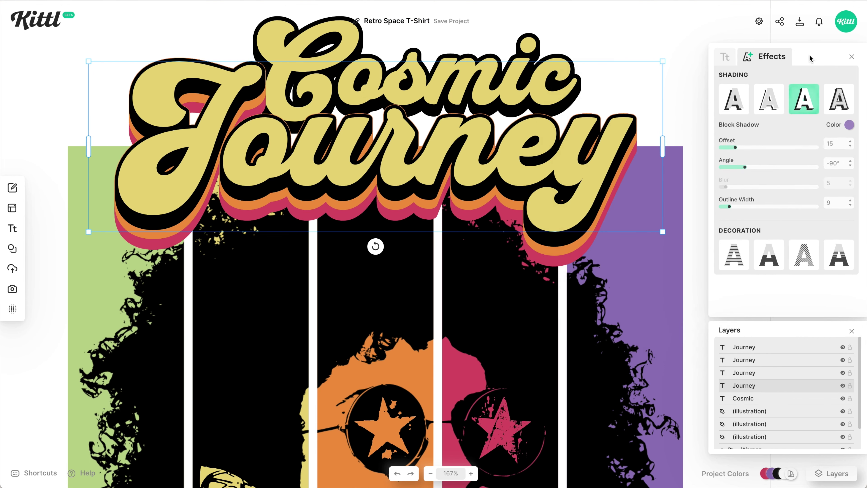
left_click(806, 56)
left_click(832, 144)
key("Up")
key("Up")
key("Up")
key("Up")
key("Up")
Step: Duplicate the purple-shadowed Journey and give the rear copy a light green block shadow with a larger offset
key("ctrl+d")
left_click(764, 394)
left_click(739, 88)
left_click(599, 282)
left_click(805, 56)
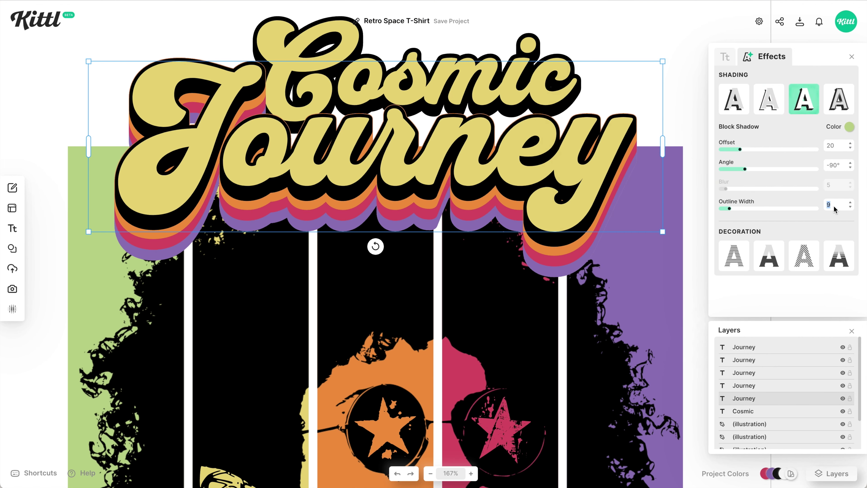
left_click(833, 146)
left_click(747, 347)
left_click(805, 56)
left_click(833, 204)
left_click(678, 93)
key("ctrl+0")
Step: Group Cosmic with all the Journey layers, enlarge the group slightly and move it down over the strips
left_click(786, 411)
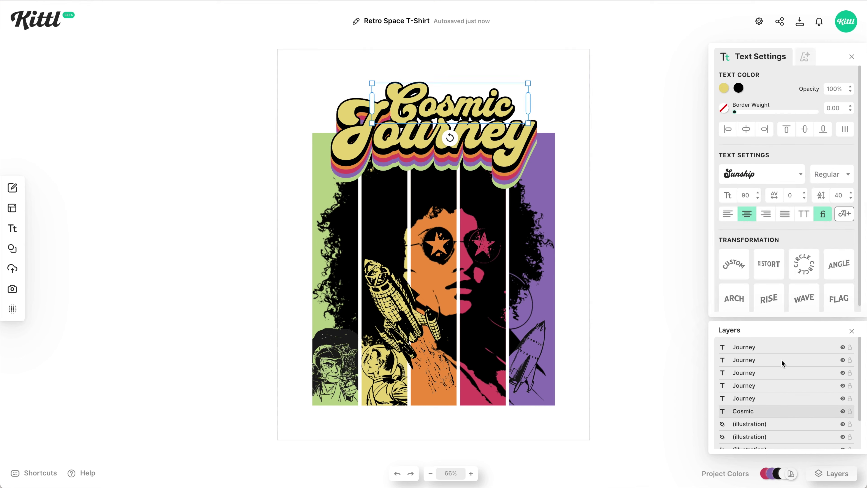
left_click(779, 347, "shift")
key("ctrl+g")
left_click_drag(547, 166, 556, 174)
left_click_drag(491, 136, 492, 154)
key("Escape")
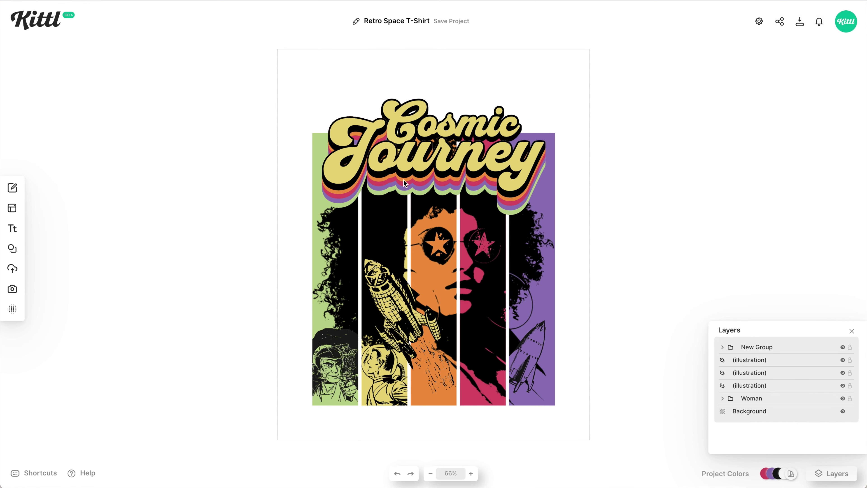
Step: Move the entire design up slightly on the artboard
key("ctrl+a")
left_click_drag(491, 300, 491, 286)
key("Escape")
Step: Add a four-pointed star from the star elements, shrink it, and place it in black on the purple strip
left_click(12, 249)
left_click(92, 78)
type("star")
scroll(111, 323, "down", 20)
left_click(133, 265)
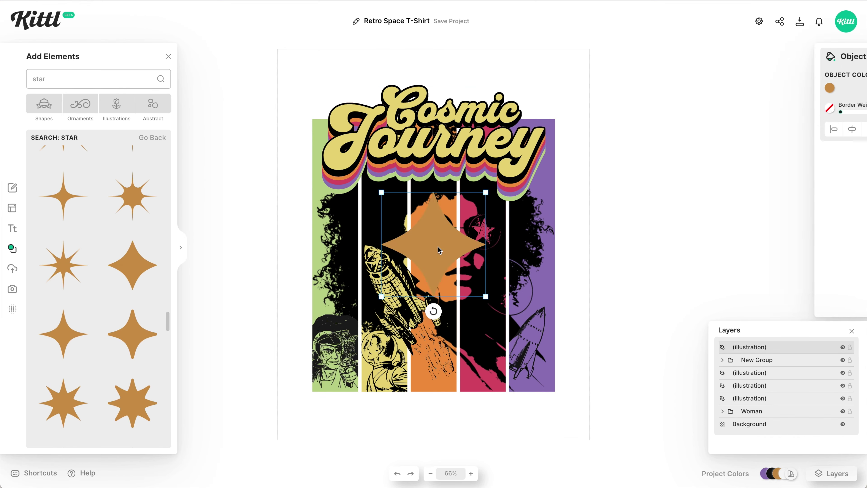
scroll(439, 248, "up", 5)
left_click_drag(518, 329, 373, 184)
left_click_drag(358, 169, 641, 246)
left_click(724, 87)
left_click(588, 273)
left_click_drag(610, 155, 614, 143)
Step: Scatter copies of the small black star in varying sizes down the purple strip
scroll(618, 135, "up", 3)
left_click_drag(612, 146, 625, 326)
left_click_drag(632, 332, 628, 328)
scroll(632, 315, "down", 3)
left_click_drag(649, 250, 642, 410)
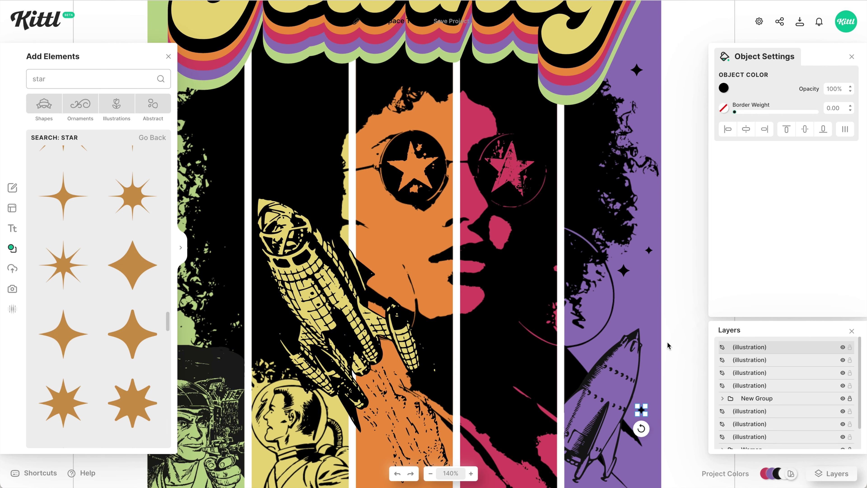
Step: Place copies of the small black star on the green strip
scroll(668, 345, "up", 4)
left_click(168, 56)
scroll(450, 239, "right", 2)
left_click(674, 182)
left_click_drag(674, 182, 198, 315)
Step: Scatter star copies over the dark hair in the second strip and color them the strip's yellow
left_click(724, 88)
left_click_drag(202, 84, 357, 246)
left_click(613, 283)
left_click_drag(349, 236, 326, 271)
left_click_drag(334, 278, 309, 202)
left_click(721, 89)
left_click(414, 199)
Step: Place further star copies over the dark areas of the orange, crimson and purple strips in each strip's color
left_click(724, 88)
left_click_drag(350, 301, 573, 232)
left_click(630, 283)
left_click(536, 195)
left_click(644, 283)
scroll(573, 232, "down", 3)
left_click_drag(529, 130, 515, 300)
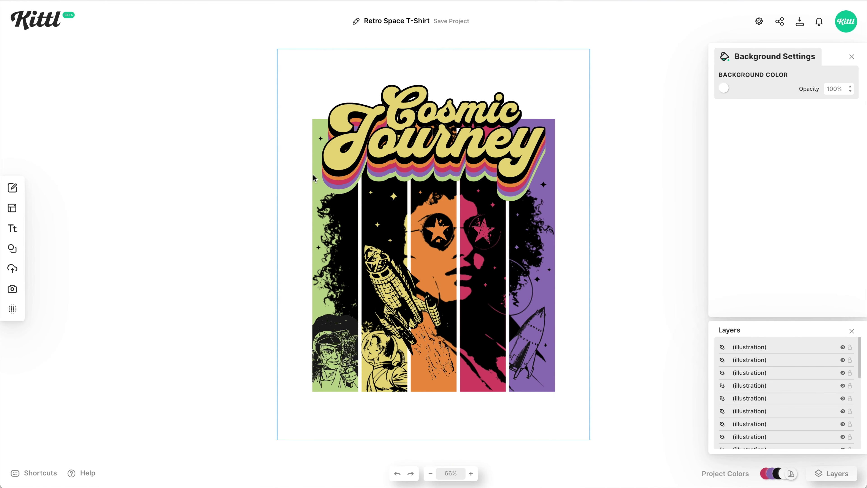
Step: Apply the first grunge texture to the design with Alpha Mask blending and Clip Content on
left_click(12, 311)
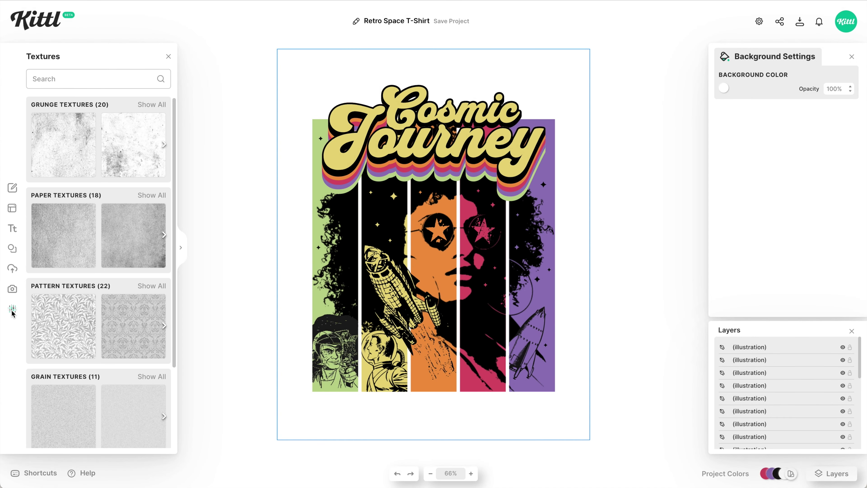
left_click(78, 154)
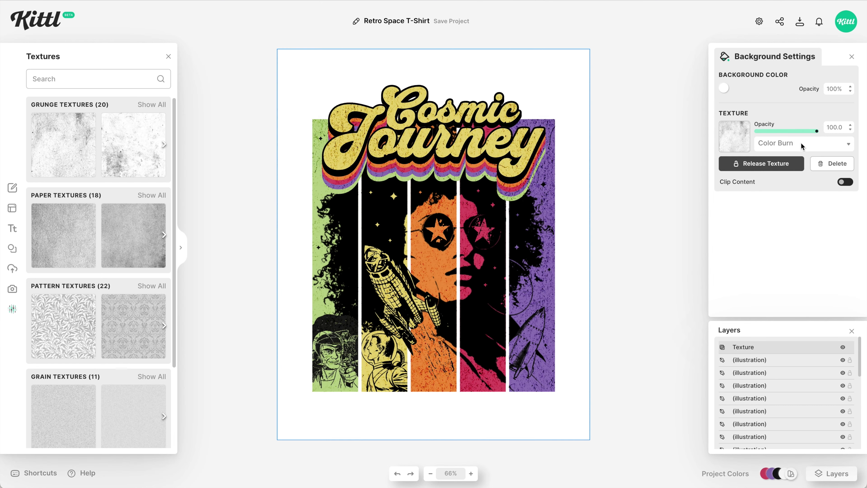
left_click(801, 143)
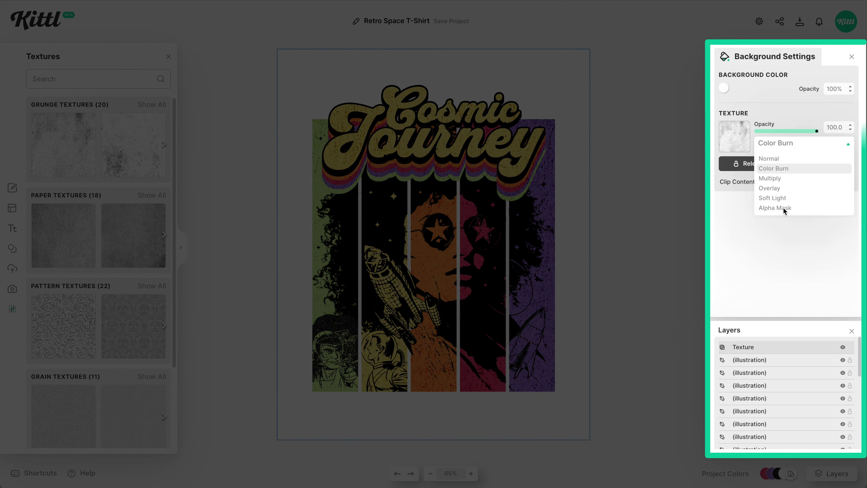
left_click(782, 208)
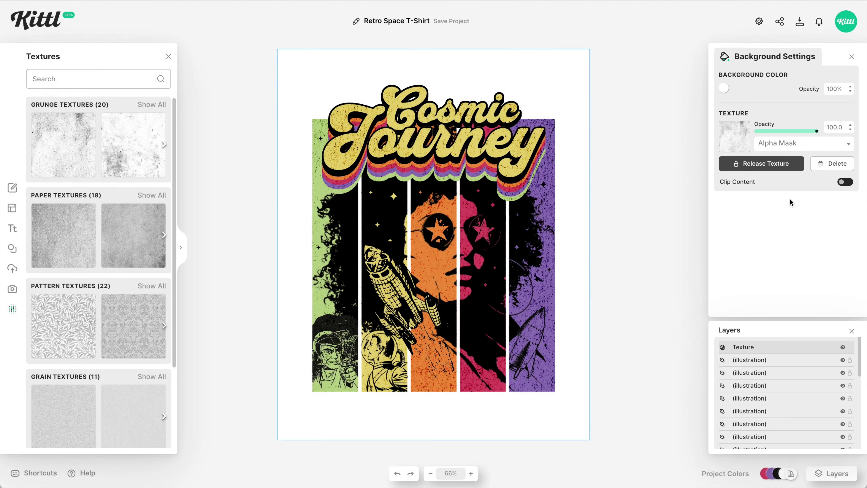
left_click(845, 182)
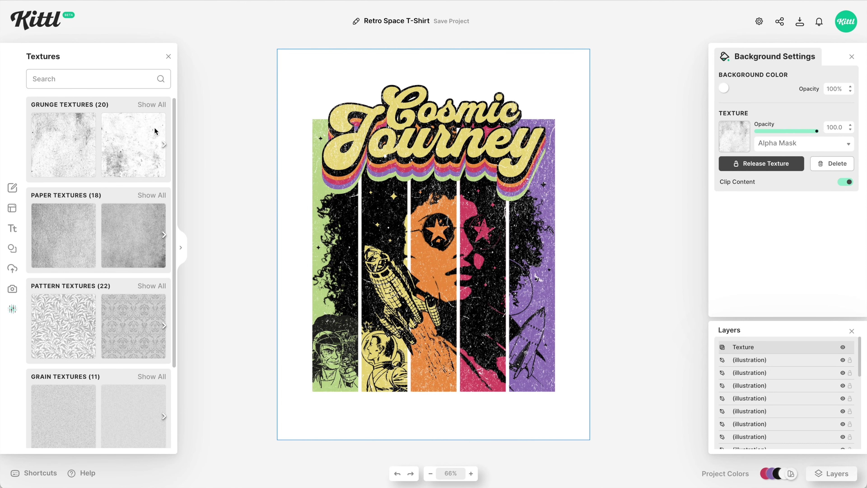
Step: Try the second and third grunge textures on the design and settle on the second one
left_click(121, 166)
scroll(132, 169, "right", 2)
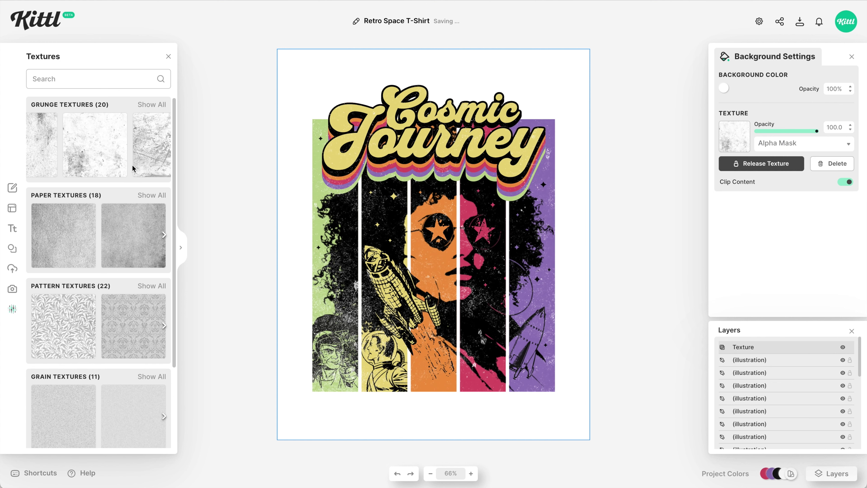
left_click(154, 158)
scroll(154, 158, "right", 4)
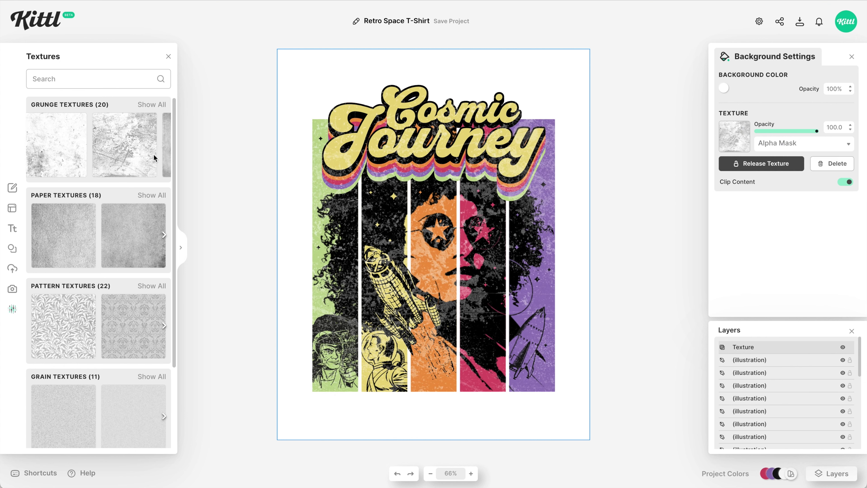
scroll(154, 158, "left", 3)
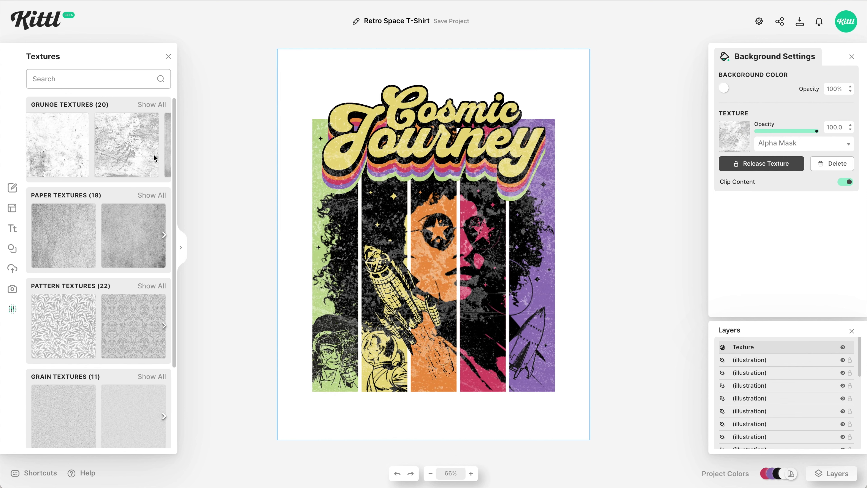
left_click(75, 149)
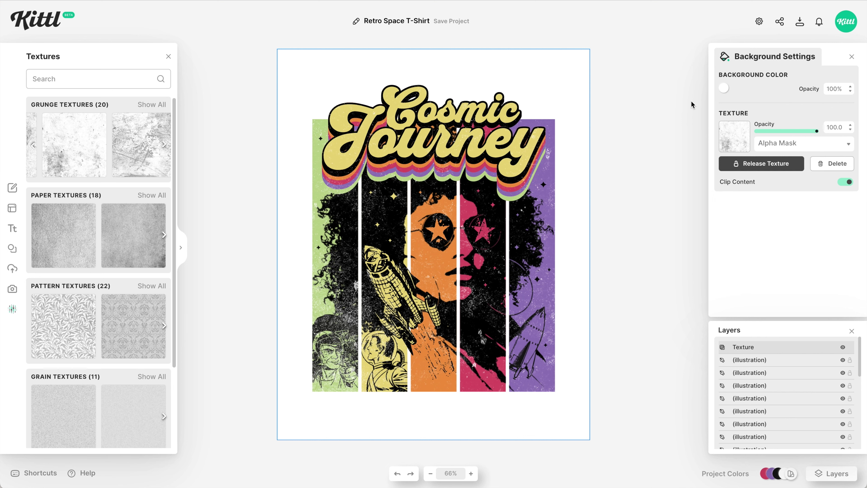
Step: Set the artboard's background color to black (000000)
left_click(725, 88)
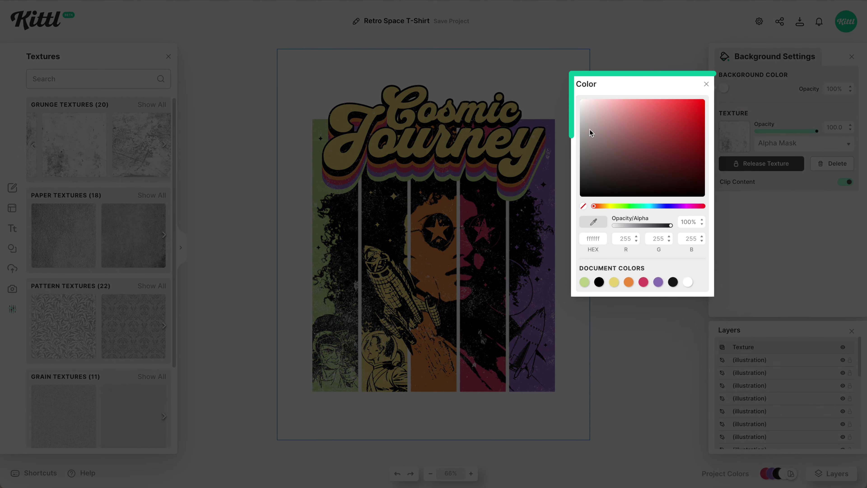
left_click_drag(588, 128, 569, 143)
left_click_drag(567, 153, 543, 202)
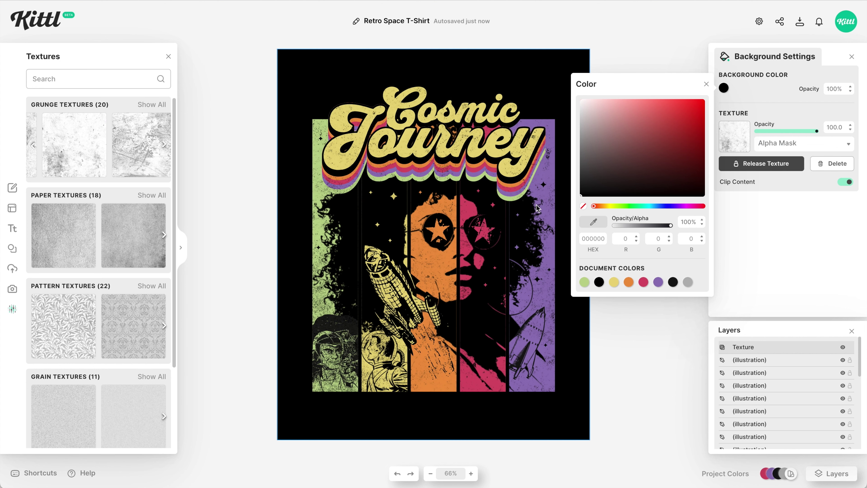
left_click(643, 391)
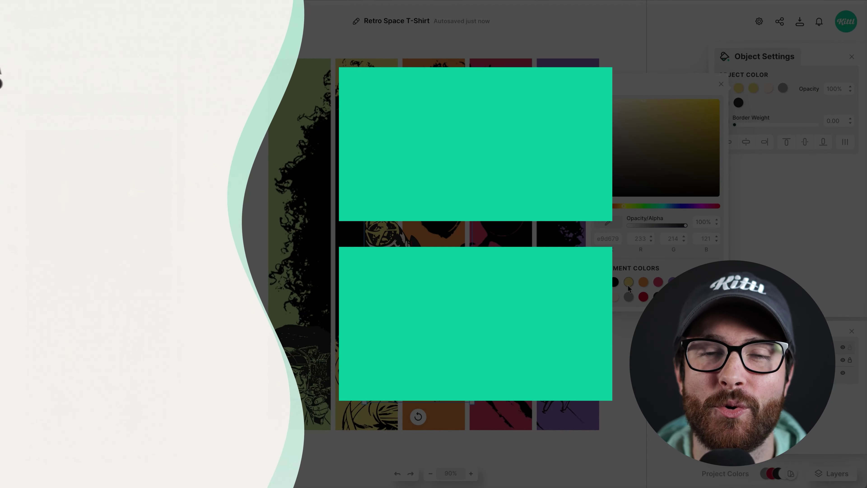
left_click(785, 166)
left_click(723, 89)
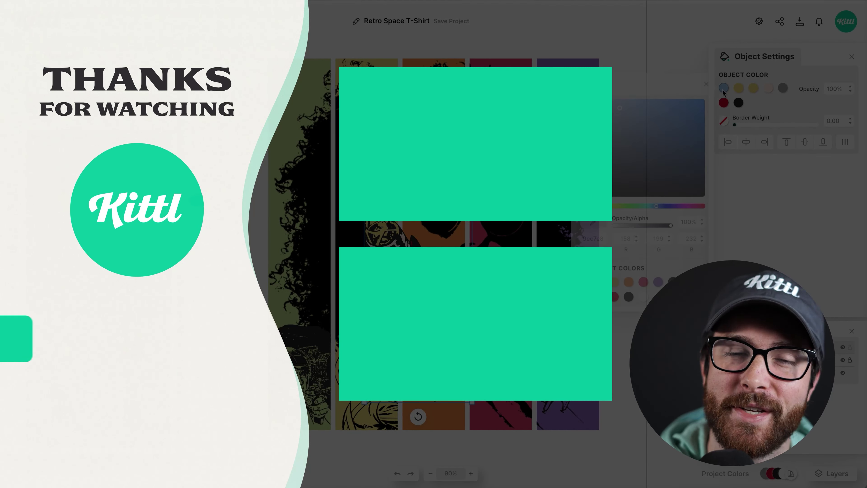